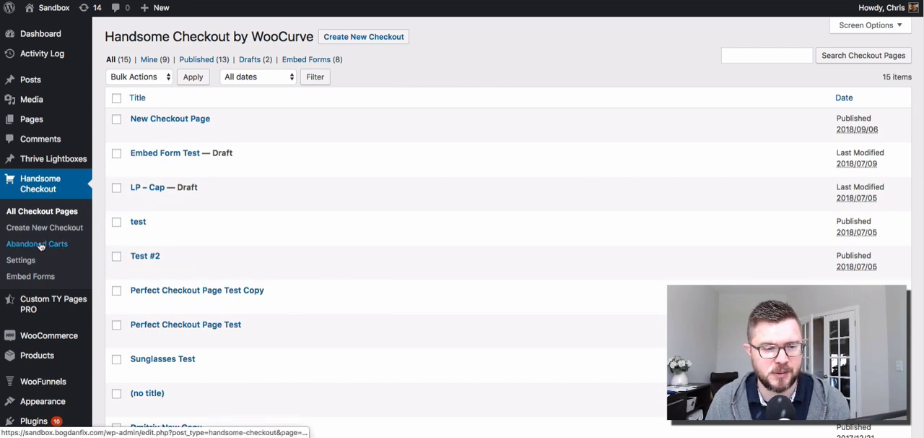
Step: Open the Handsome Checkout abandoned carts page and expand the explanation of how it works
click(69, 246)
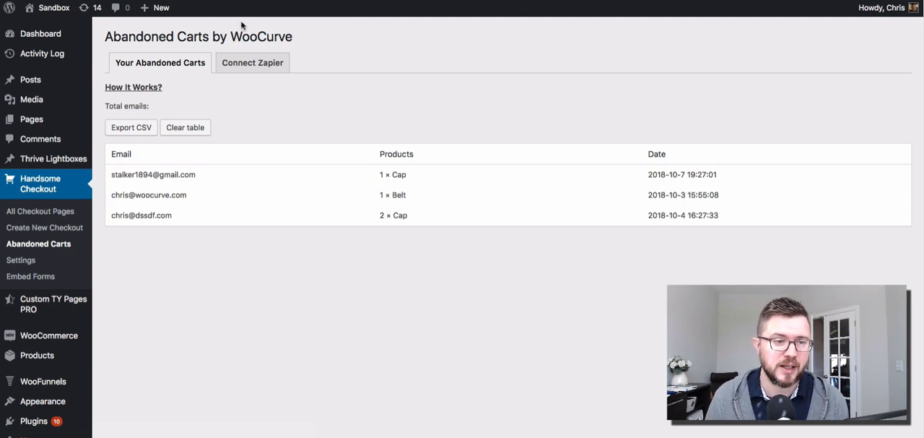
click(136, 87)
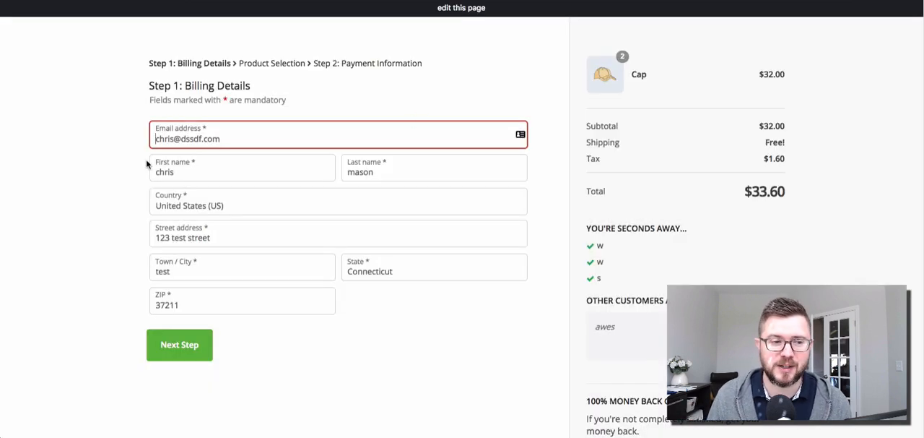
Step: Switch to the checkout page and clear the email address, first name and last name in the billing details
click(101, 194)
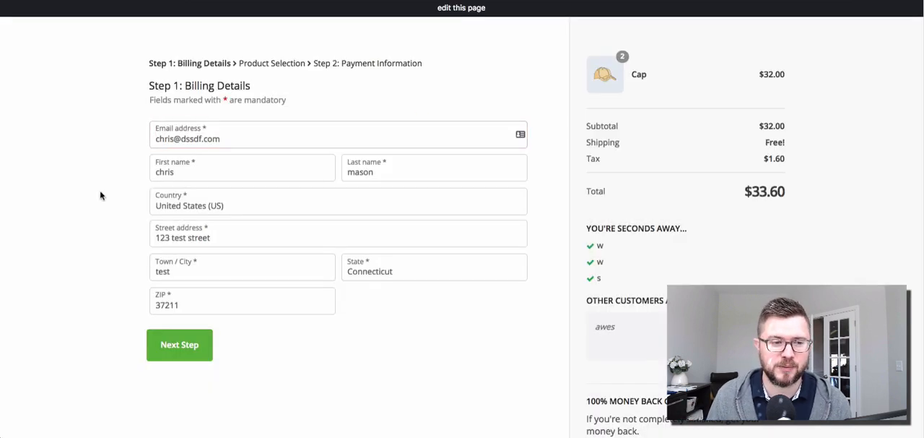
triple_click(213, 138)
key(BackSpace)
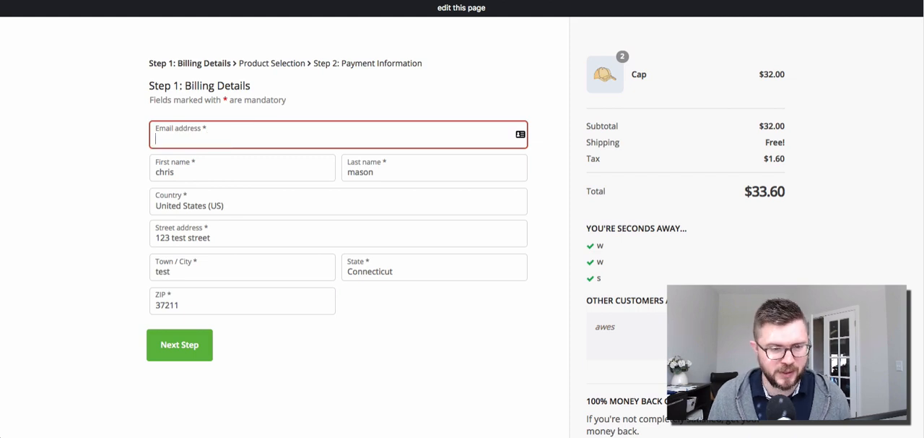
key(Tab)
key(BackSpace)
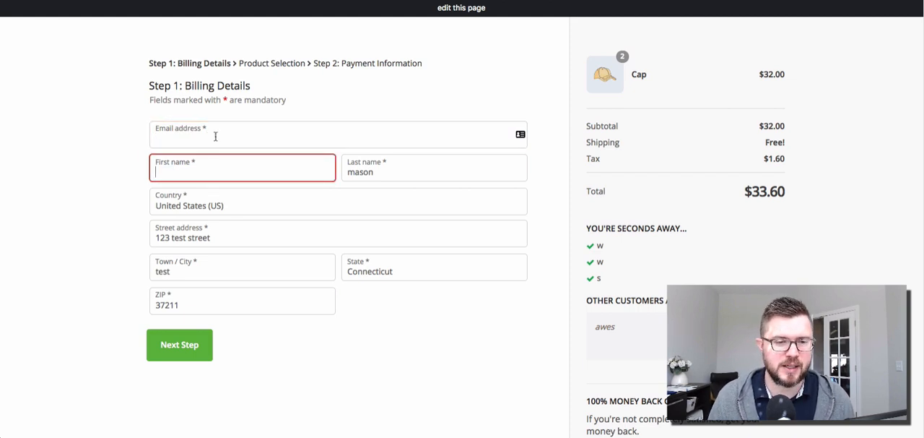
triple_click(385, 169)
key(BackSpace)
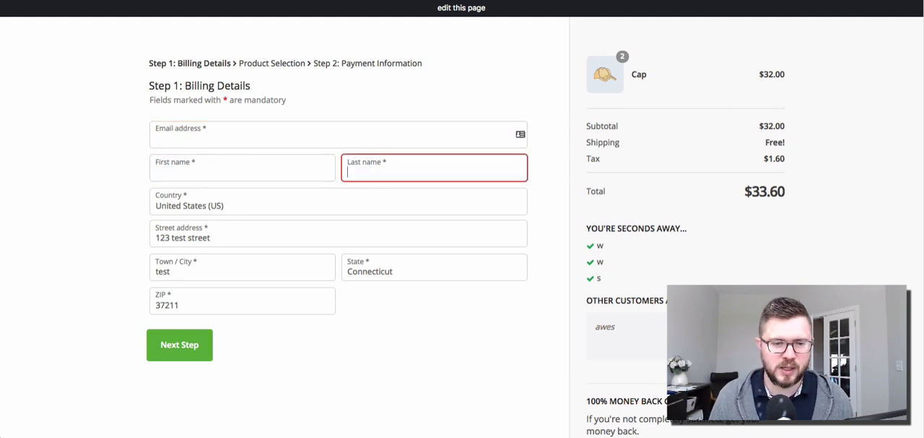
click(104, 168)
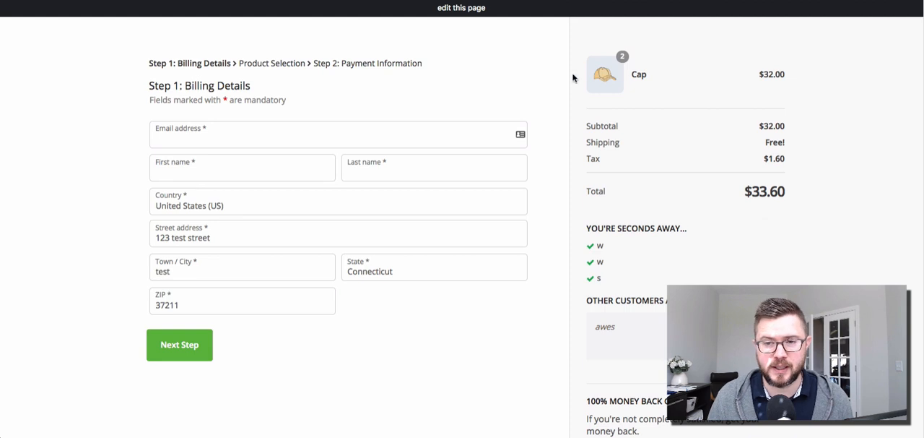
Step: Enter the customer's email address in the billing details and leave the field so that it is captured
click(258, 137)
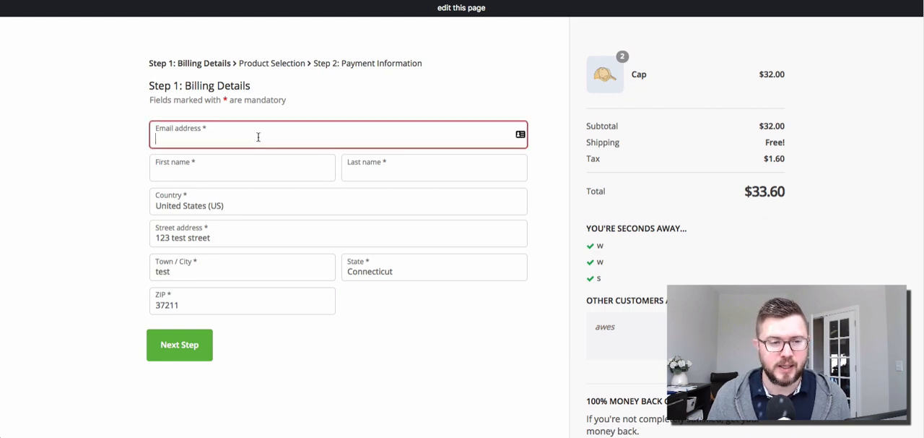
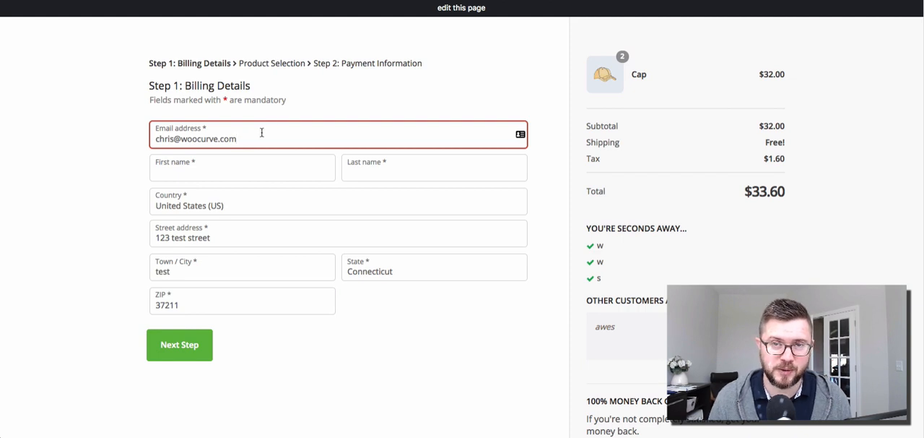
click(248, 171)
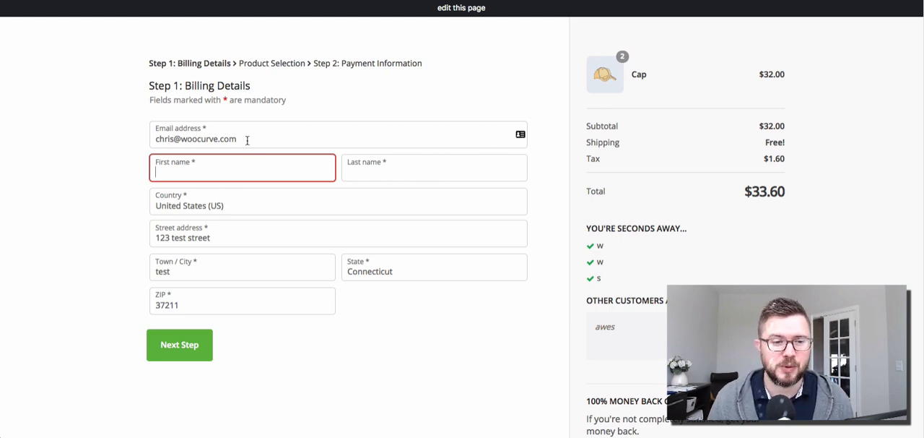
click(237, 139)
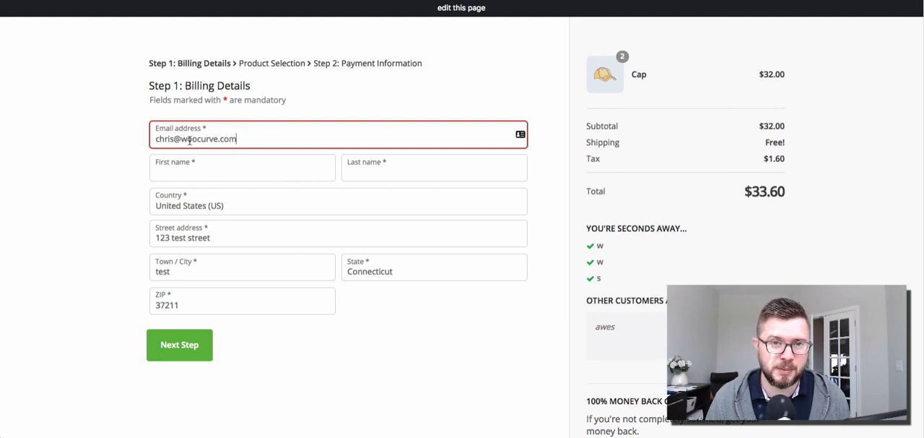
click(234, 170)
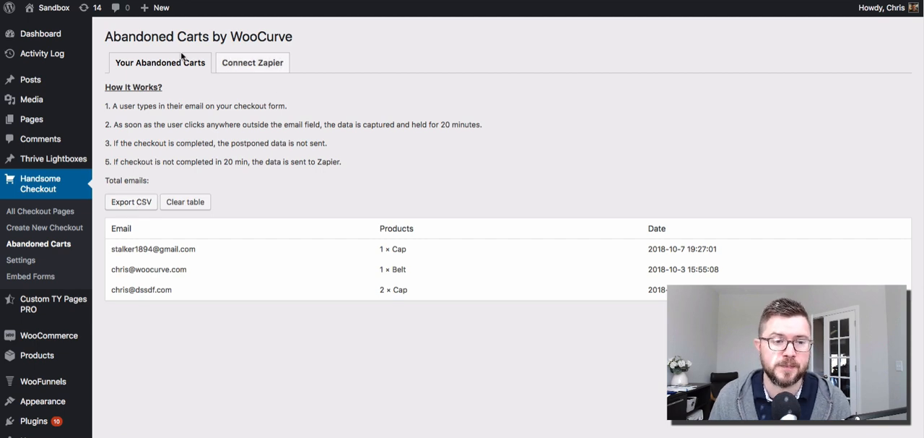
Step: View the plugin's Zapier connection settings, switch to Zapier and start a new zap with Webhooks by Zapier as trigger app
click(262, 67)
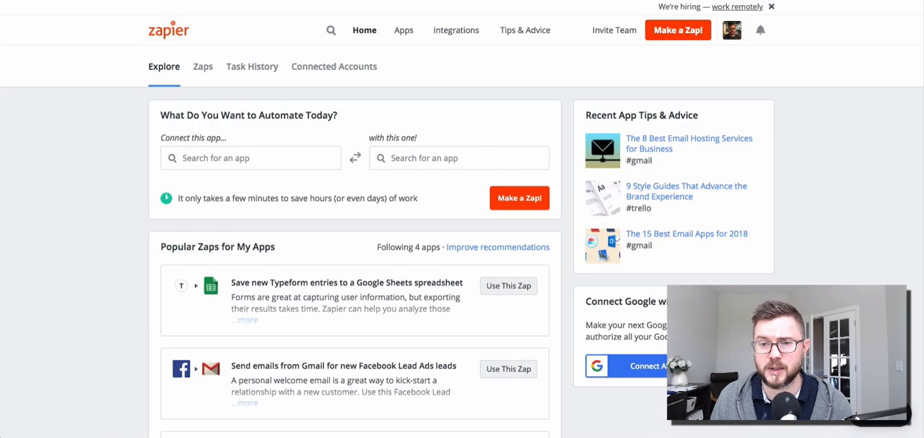
click(679, 36)
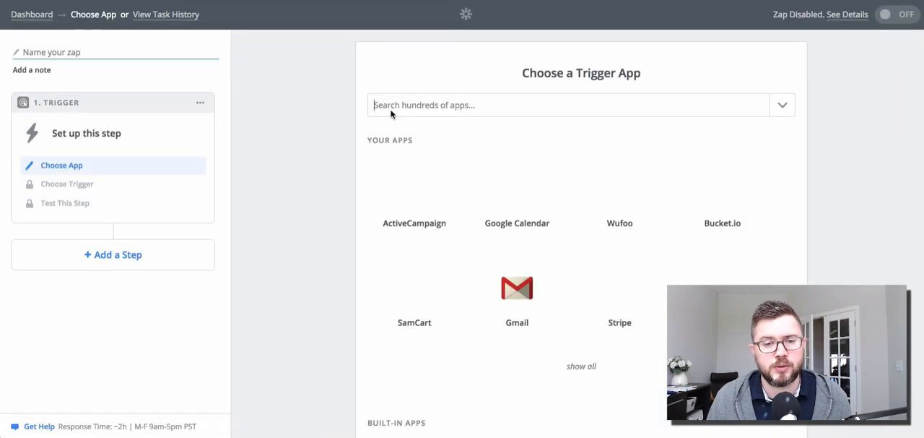
click(392, 106)
text(web)
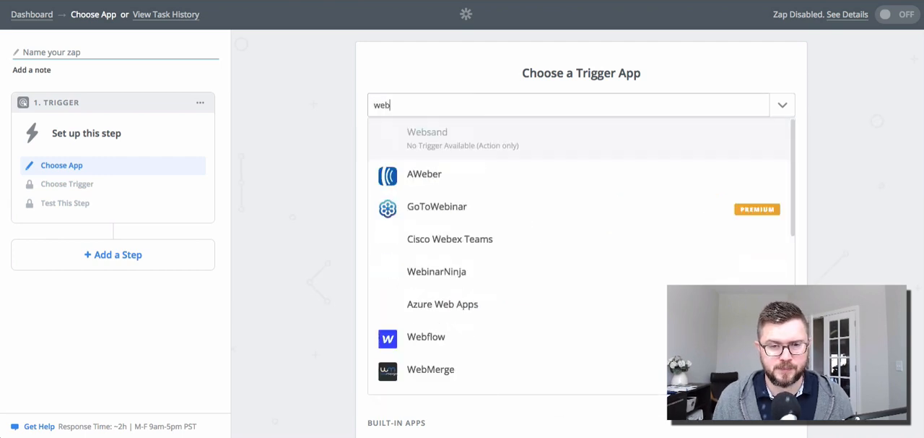
text( hoo)
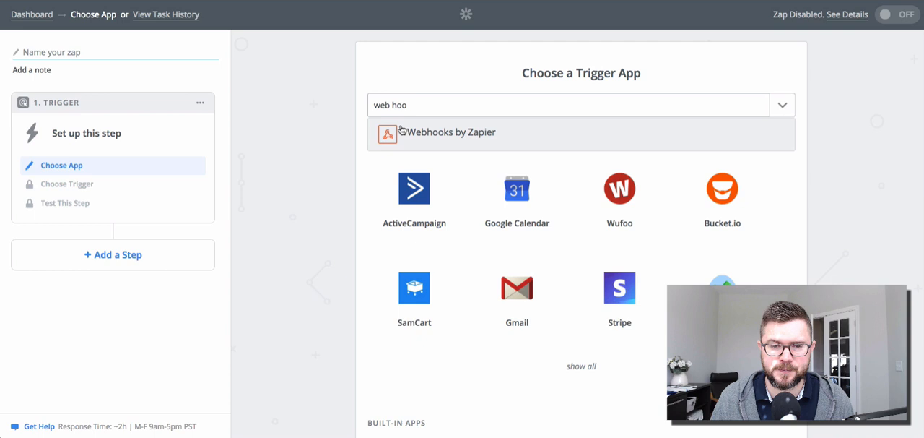
click(401, 131)
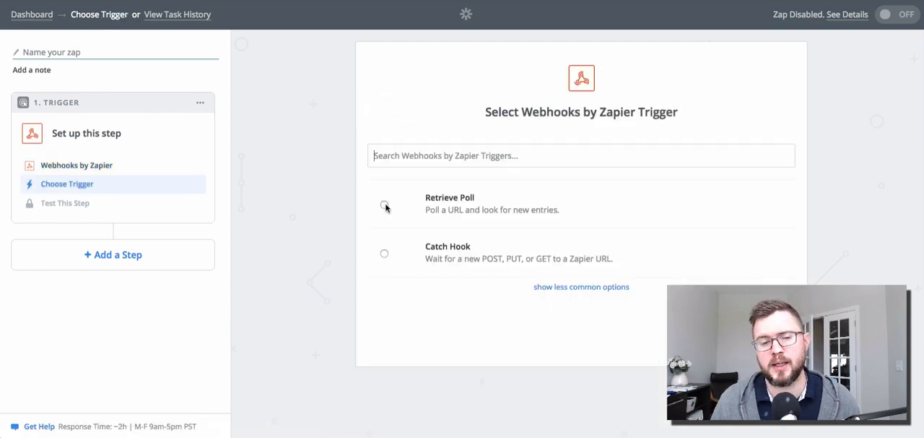
Step: Set the zap's trigger to Catch Hook and copy its generated webhook URL
click(384, 254)
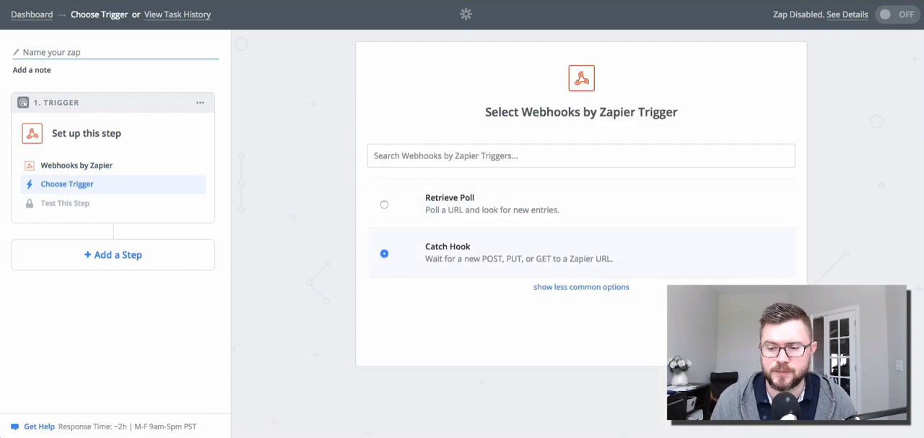
click(751, 336)
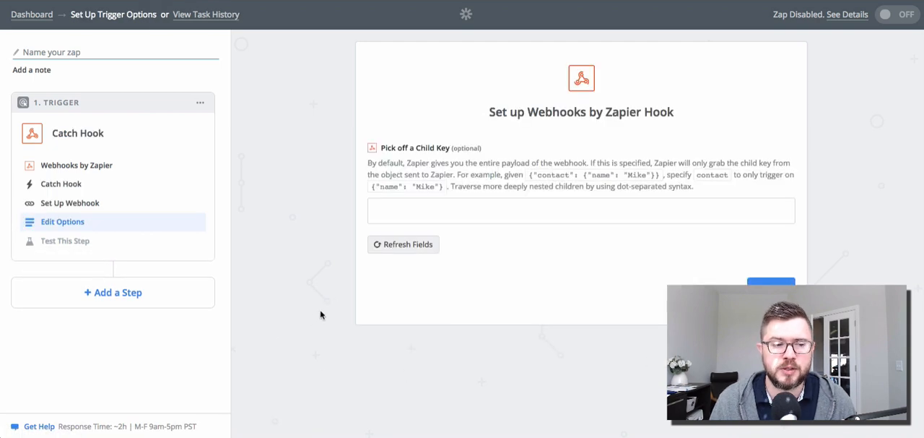
click(73, 207)
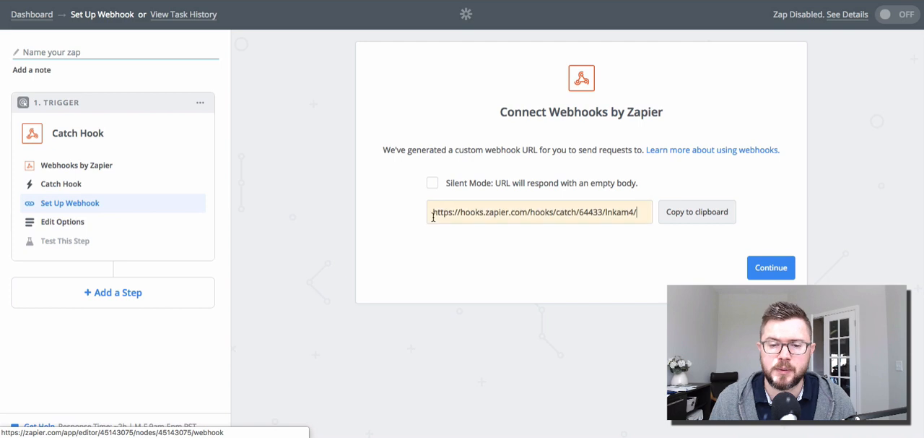
drag(635, 212, 433, 214)
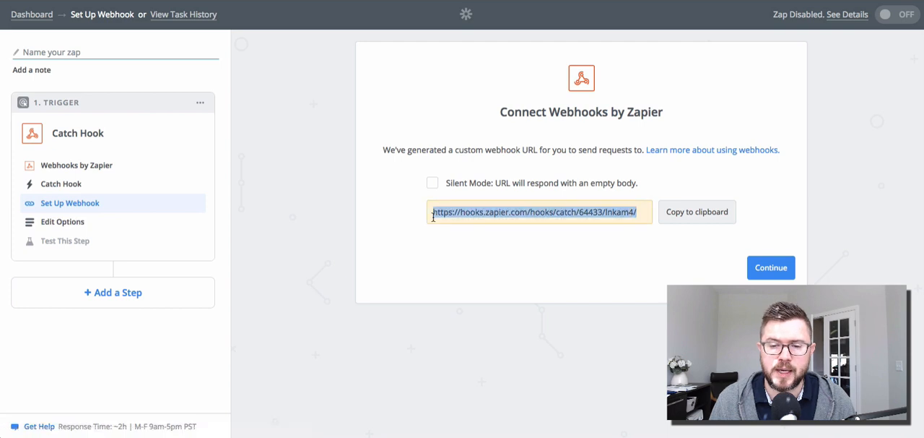
click(712, 213)
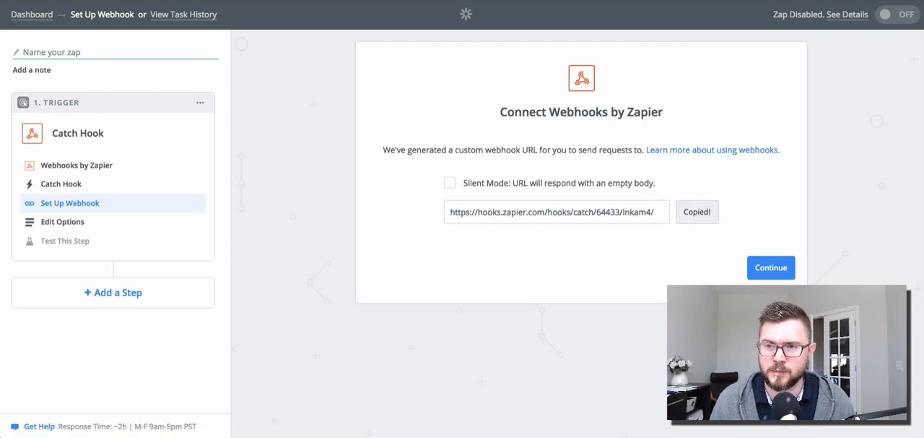
Step: Switch to the WordPress abandoned carts settings, replace the Webhook URL with the copied one and save the changes
key(ctrl+Tab)
double_click(318, 131)
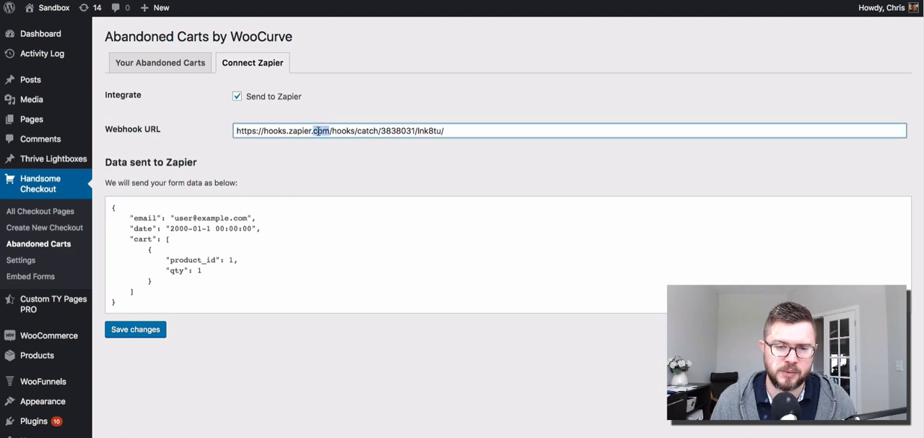
key(ctrl+a)
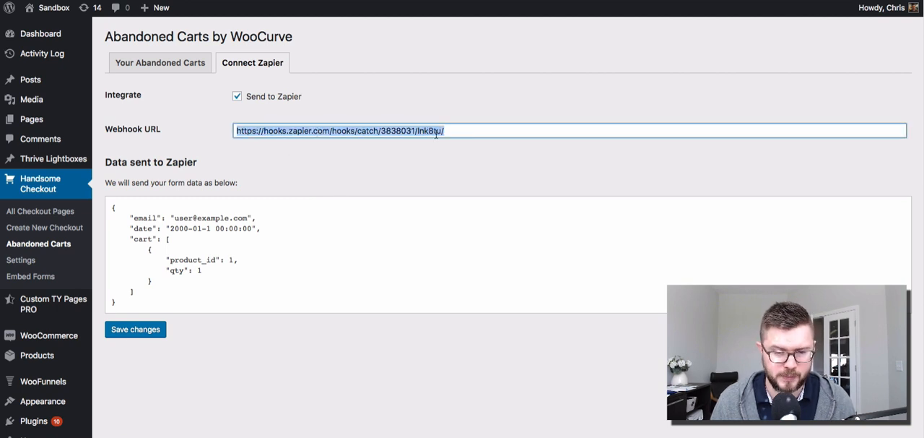
key(ctrl+v)
click(140, 333)
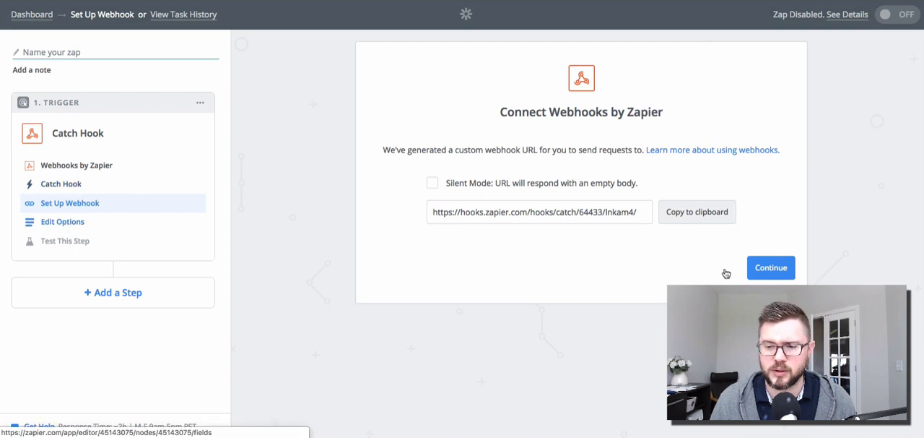
Step: Back in Zapier, finish the Catch Hook trigger with an empty child key, skip its test and continue without samples
click(769, 268)
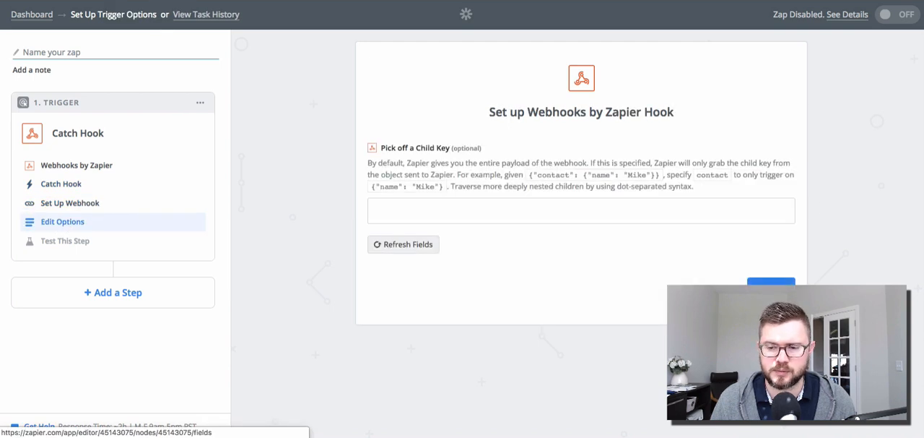
click(771, 280)
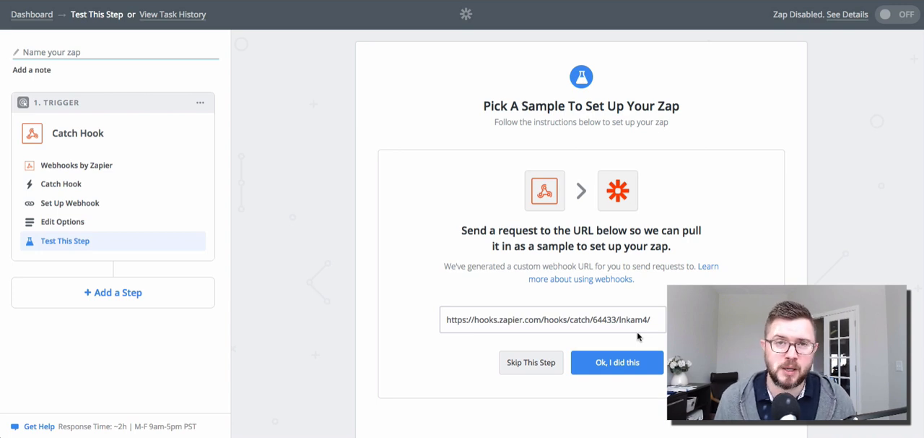
click(534, 365)
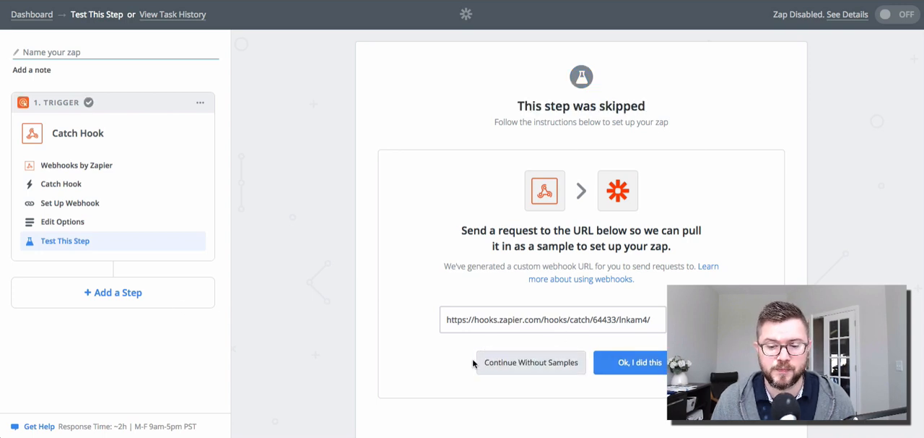
click(501, 360)
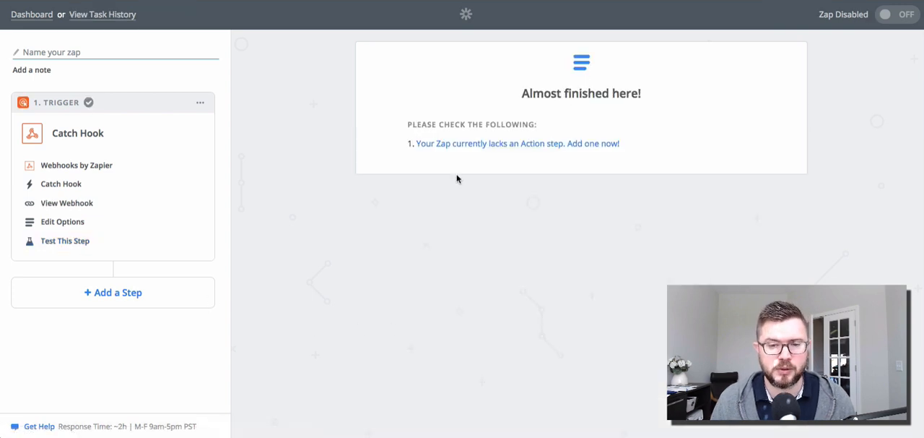
Step: Add an action step to the zap with ActiveCampaign as its app
click(115, 293)
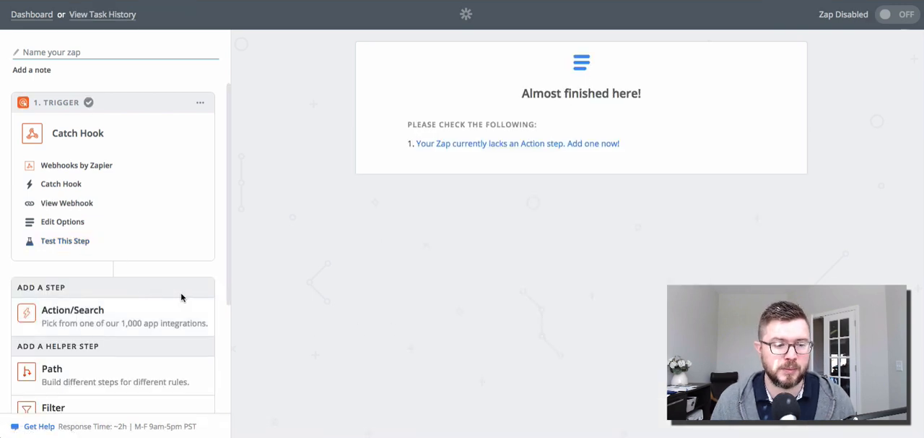
scroll(195, 289, down, 2)
scroll(173, 247, down, 2)
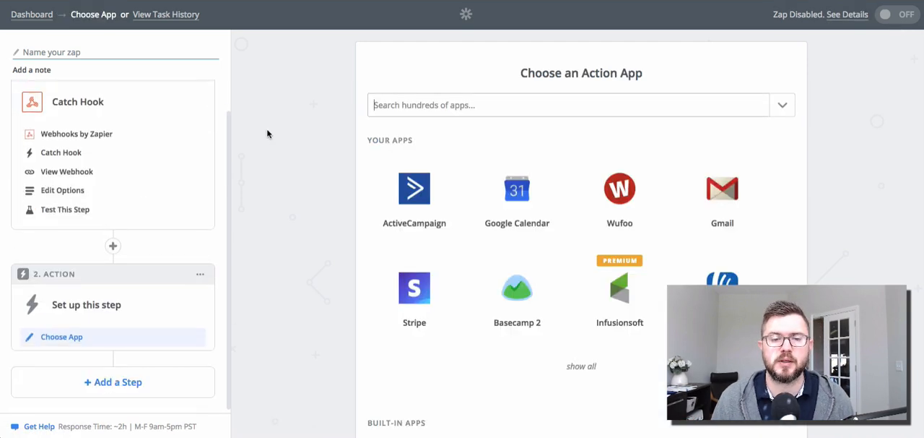
click(401, 187)
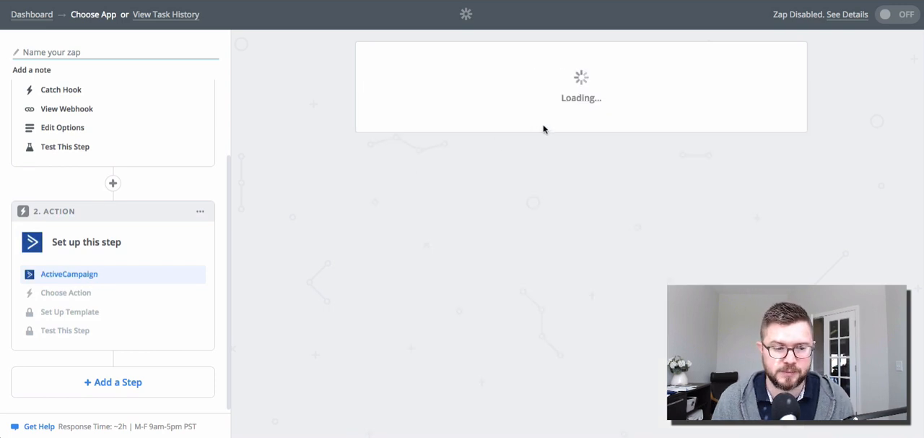